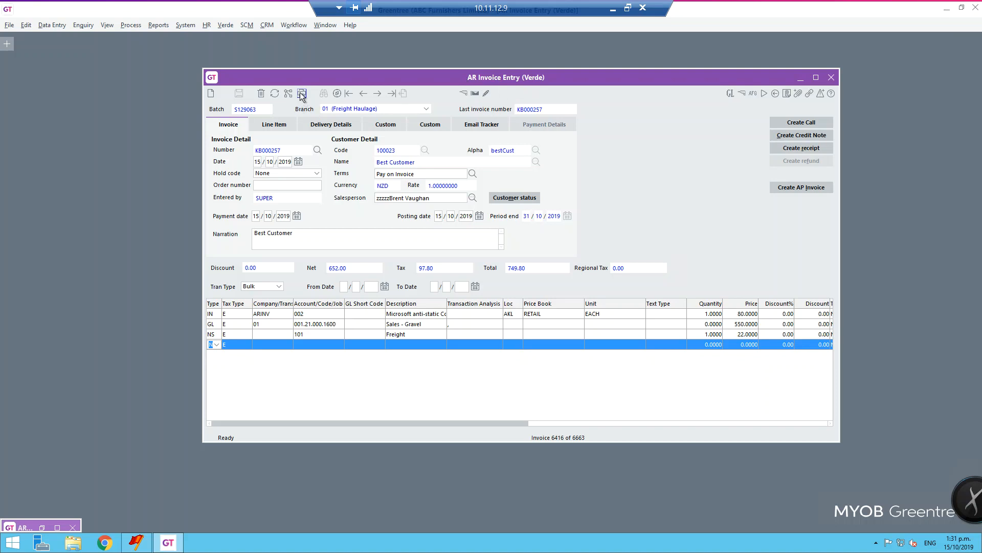
Print the current invoice with its delivery docket, preview the AR Invoices - L report and close the preview.
{"action": "left_click", "coordinate": [301, 95]}
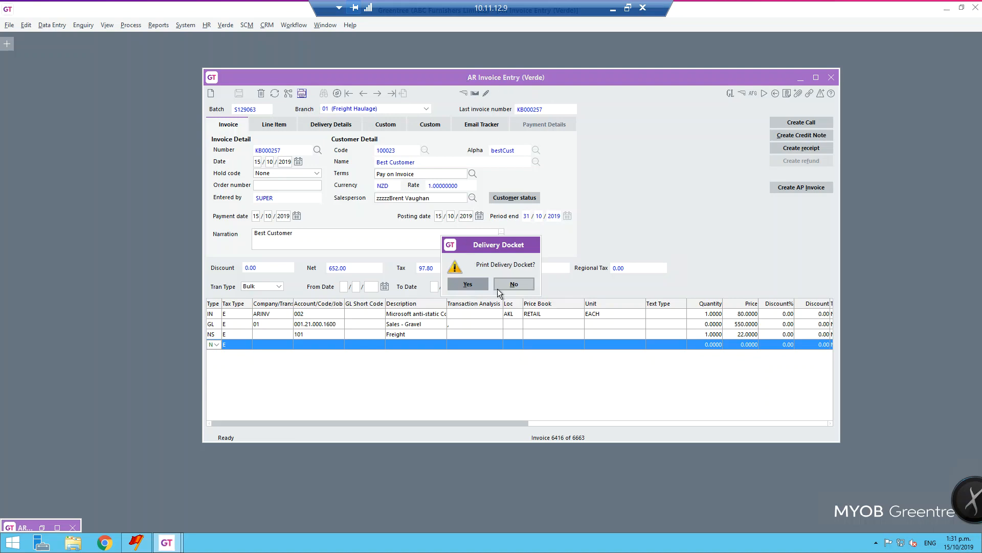
{"action": "left_click", "coordinate": [468, 284]}
{"action": "left_click_drag", "start_coordinate": [463, 154], "coordinate": [558, 60]}
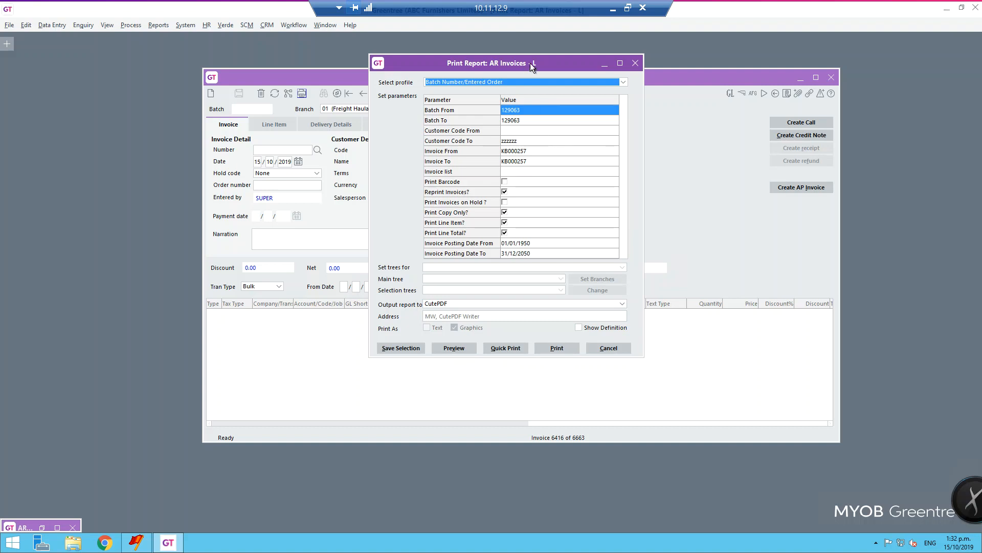
{"action": "left_click_drag", "start_coordinate": [531, 63], "coordinate": [639, 63]}
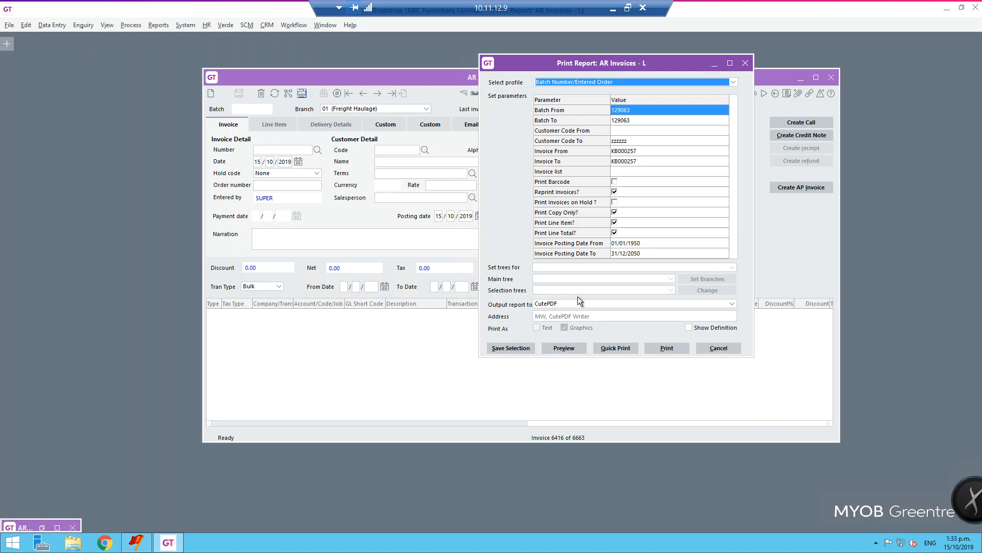
{"action": "left_click", "coordinate": [564, 349]}
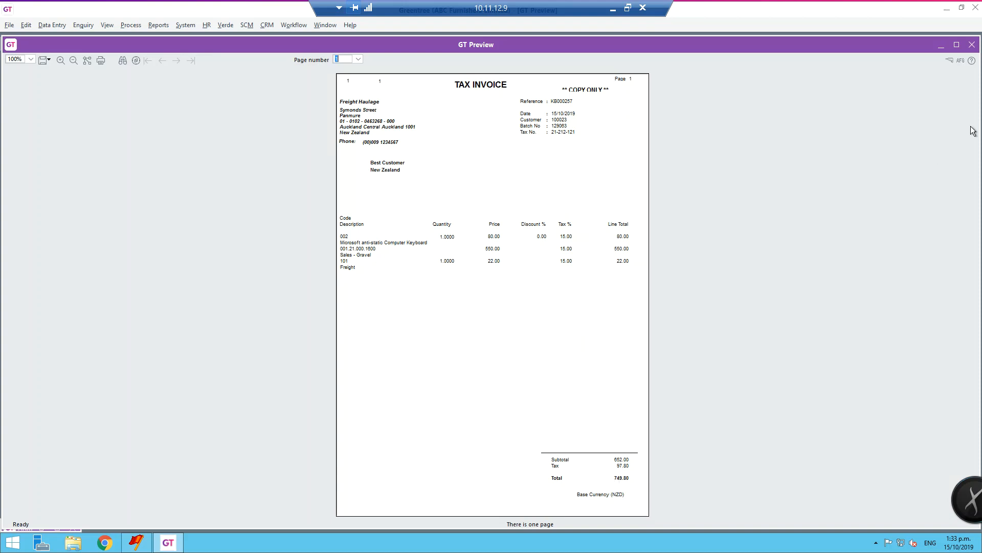
{"action": "left_click", "coordinate": [973, 44]}
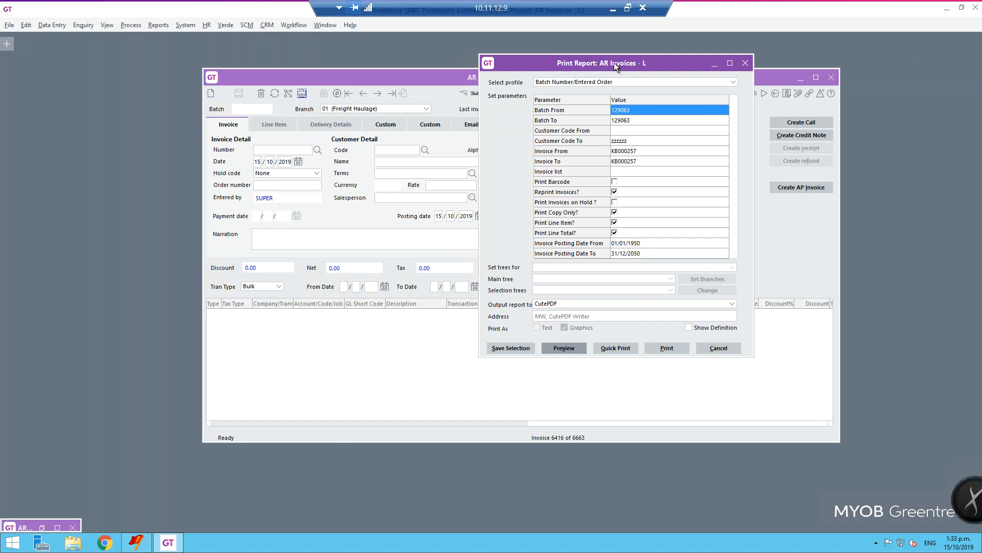
Set the AR Invoices - L report output to the Kyocera FS-1135MFP printer.
{"action": "left_click_drag", "start_coordinate": [614, 63], "coordinate": [523, 66]}
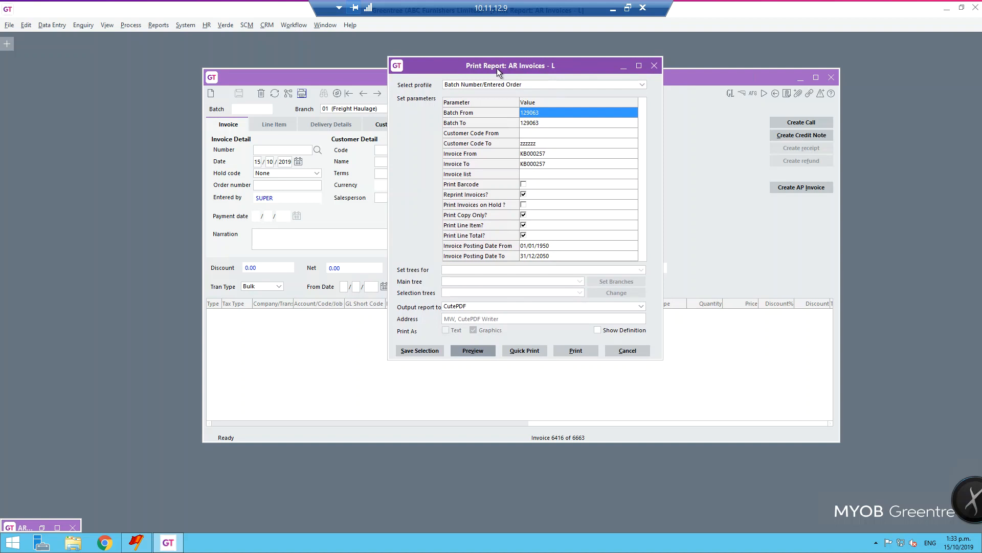
{"action": "left_click", "coordinate": [467, 306]}
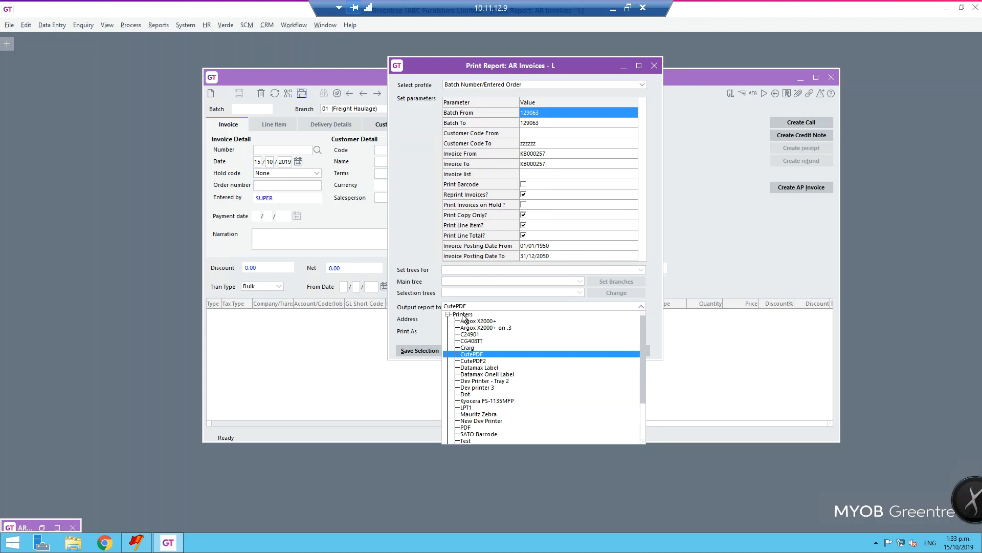
{"action": "left_click", "coordinate": [483, 401]}
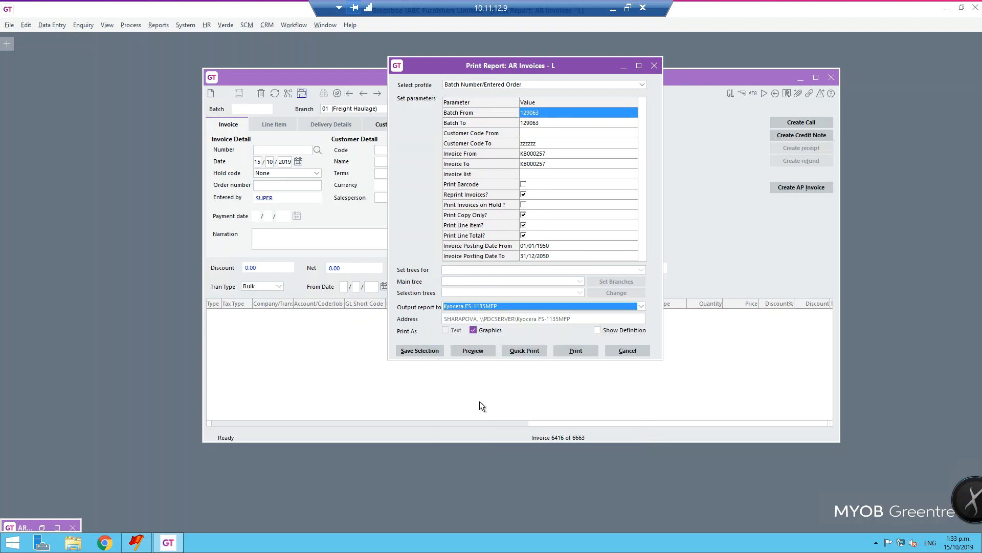
Set the report output to EMail with the recipient's e-mail address and add the job to the task/print queue.
{"action": "left_click", "coordinate": [504, 306]}
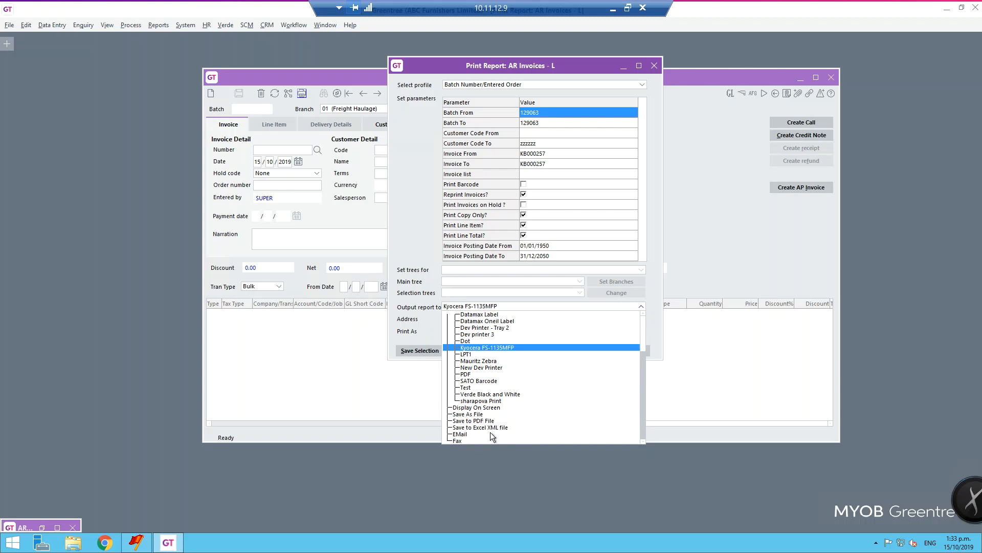
{"action": "left_click", "coordinate": [460, 435]}
{"action": "left_click", "coordinate": [478, 317]}
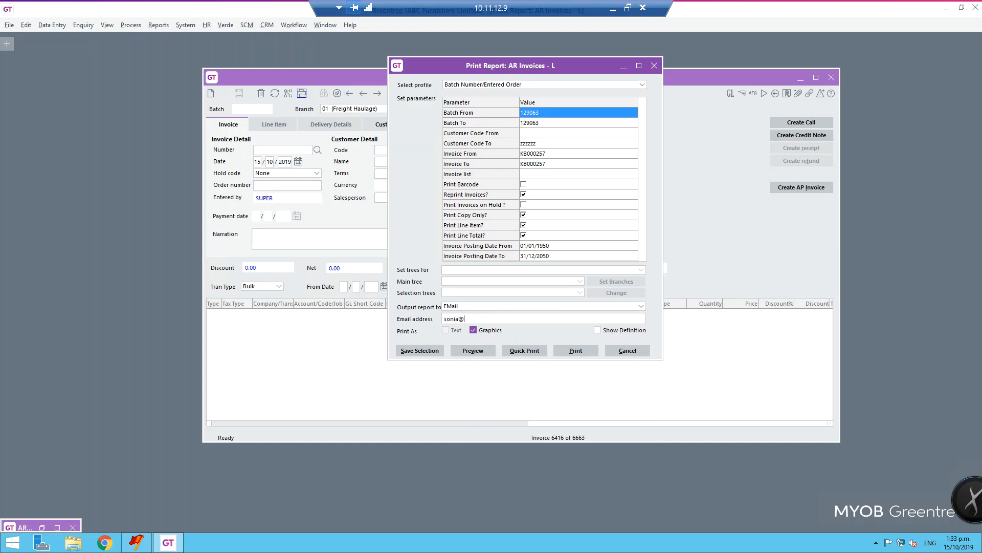
{"action": "left_click", "coordinate": [578, 350]}
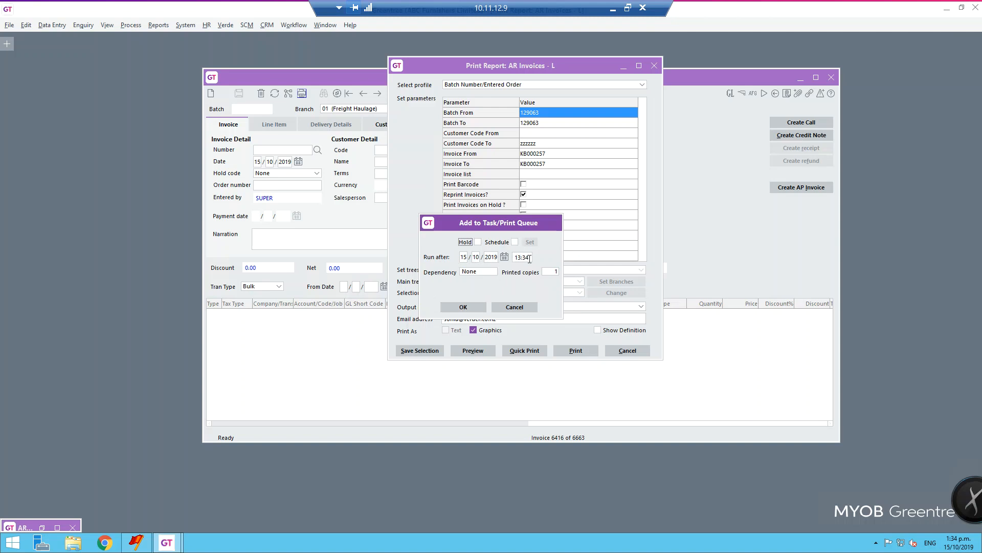
{"action": "left_click", "coordinate": [470, 308]}
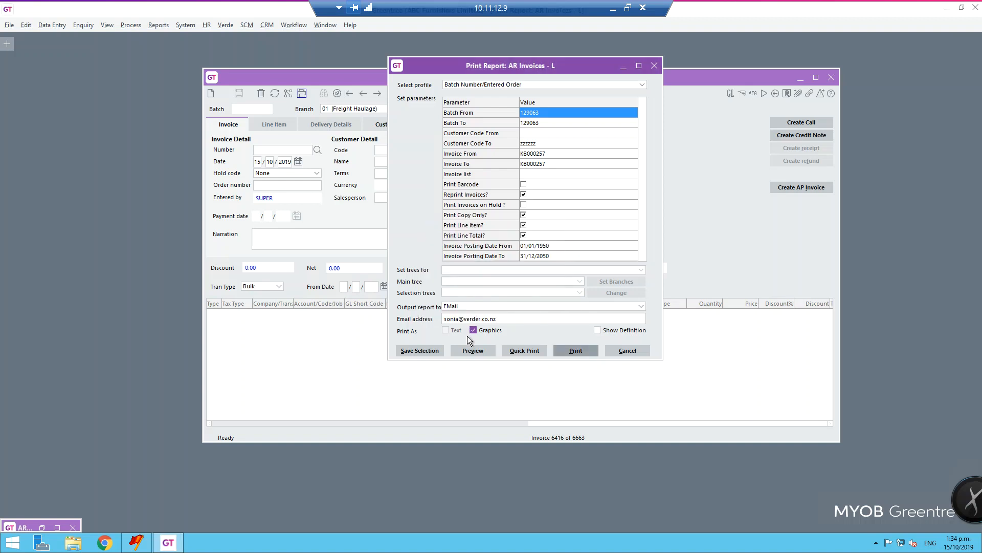
Start a Quick Print of the report to the Kyocera FS-1135MFP and cancel it at the printer setup.
{"action": "left_click", "coordinate": [484, 309]}
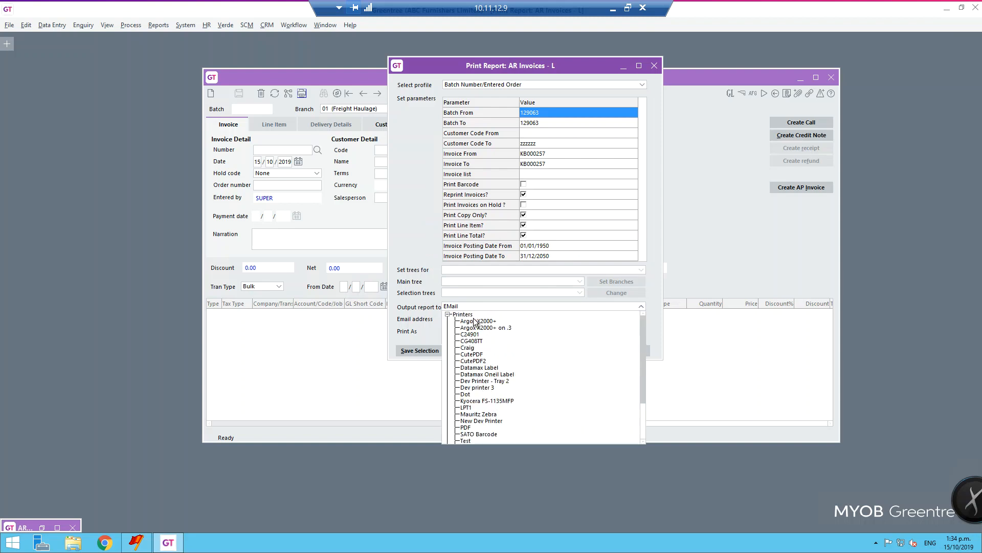
{"action": "left_click", "coordinate": [475, 400]}
{"action": "left_click", "coordinate": [527, 349]}
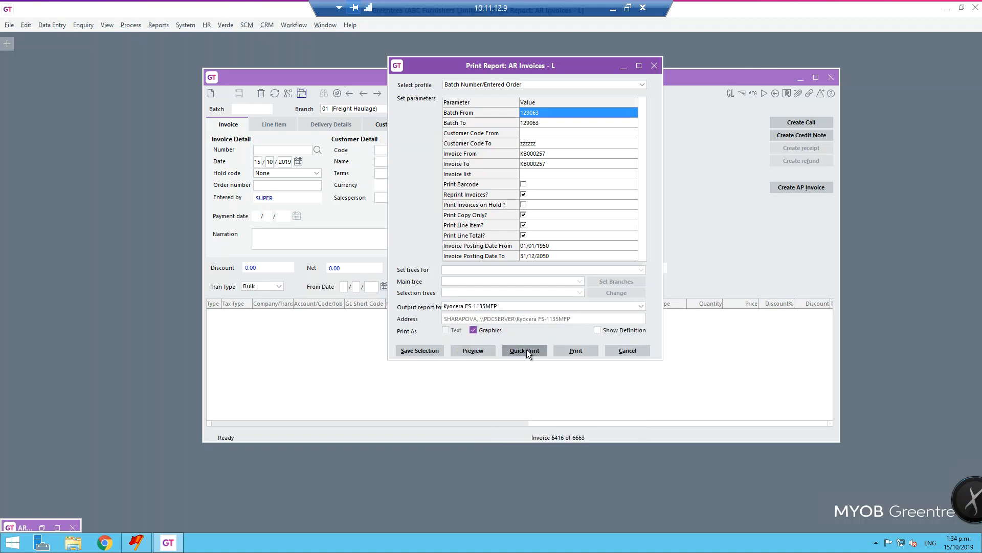
{"action": "left_click_drag", "start_coordinate": [167, 69], "coordinate": [513, 113]}
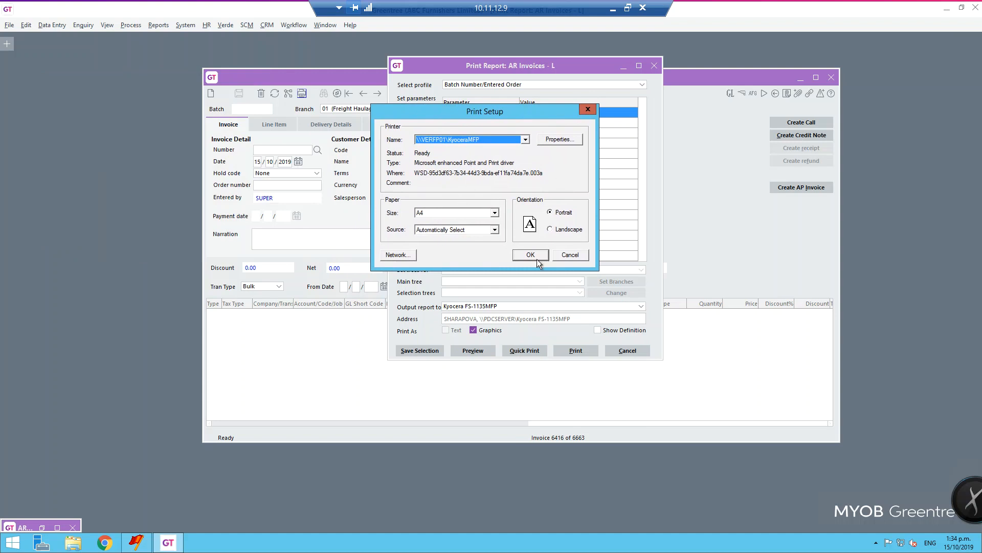
{"action": "left_click", "coordinate": [588, 109]}
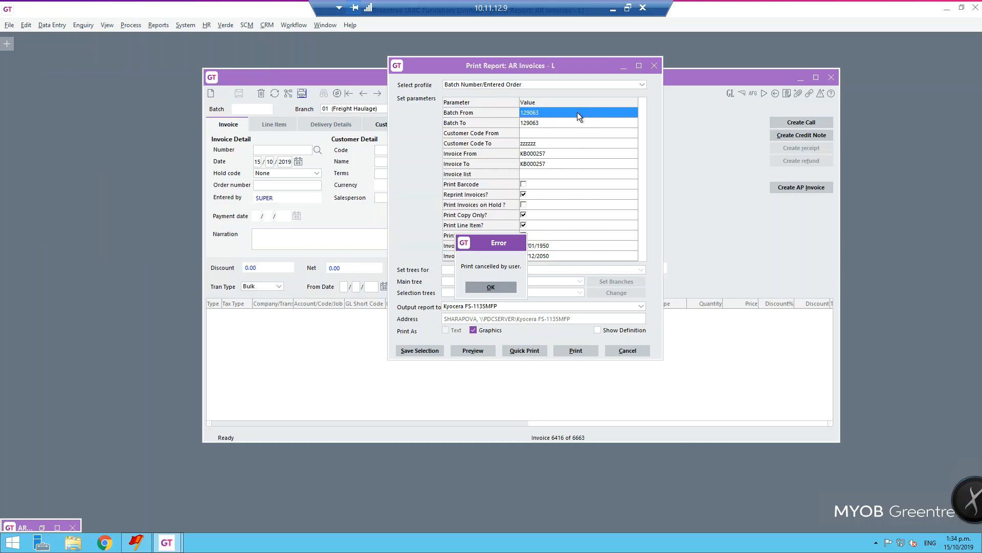
{"action": "left_click", "coordinate": [489, 288]}
Enable Print Barcode for the invoice report and cancel the report dialog without printing.
{"action": "left_click_drag", "start_coordinate": [518, 66], "coordinate": [418, 65]}
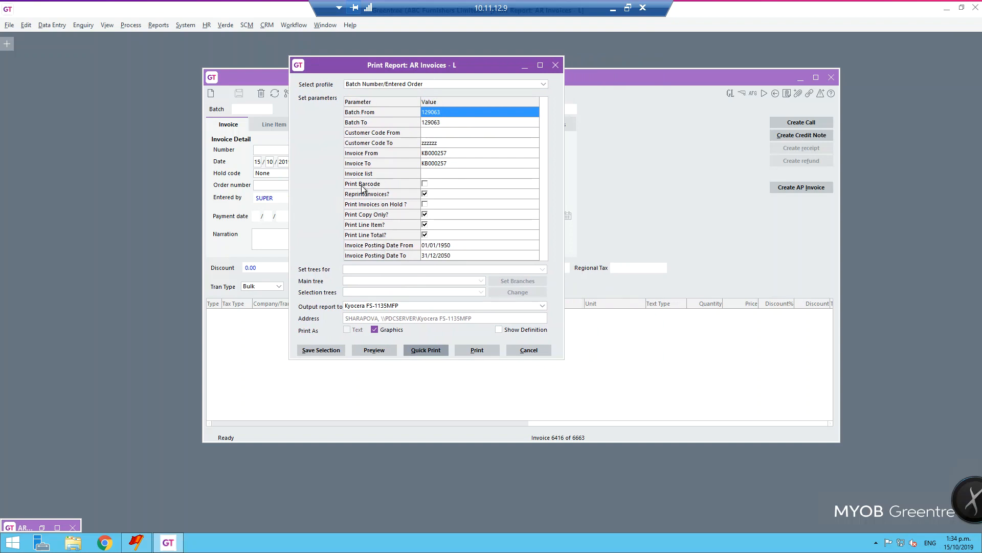
{"action": "left_click", "coordinate": [428, 183]}
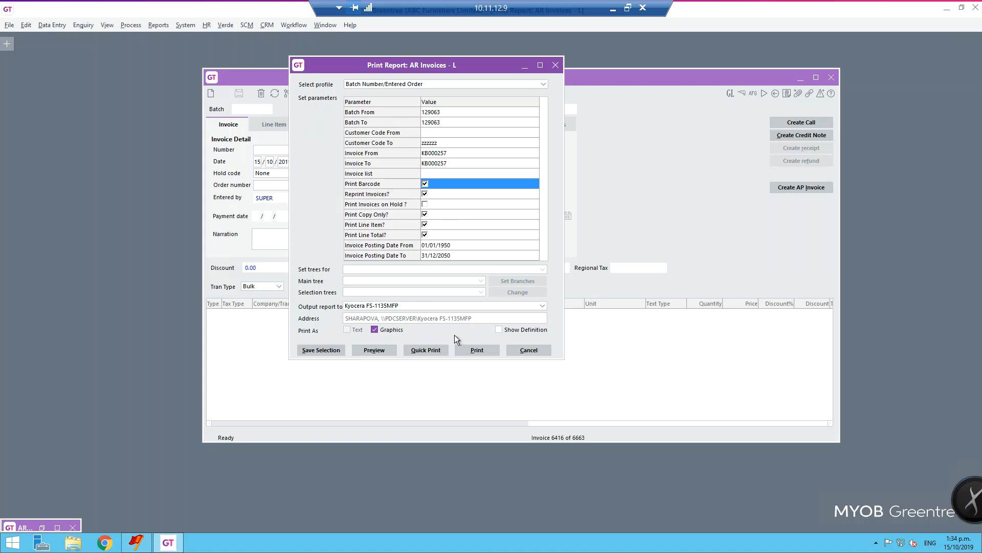
{"action": "left_click", "coordinate": [535, 351]}
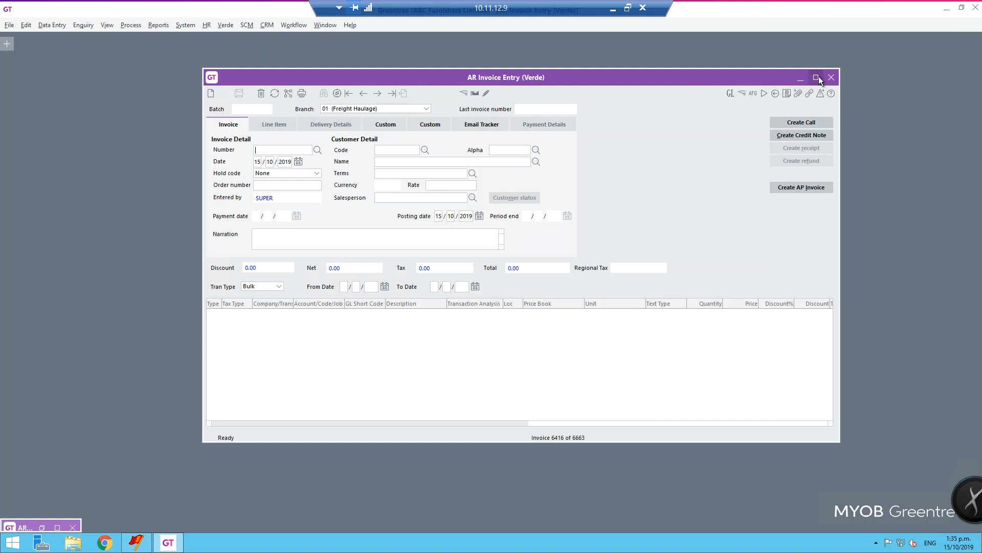
Close the AR Invoice Entry window and the three leftover A AR Invoice - Equico print report windows.
{"action": "left_click", "coordinate": [831, 77]}
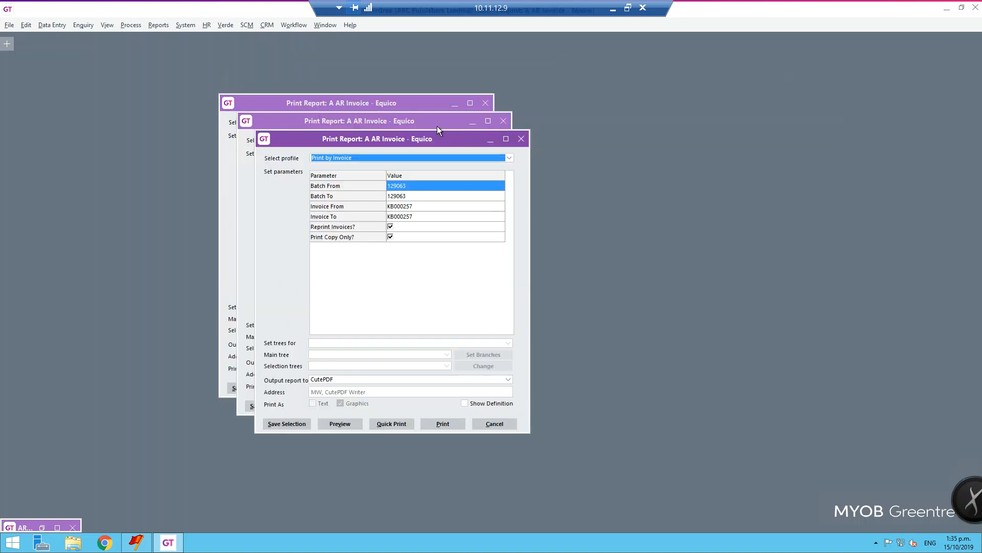
{"action": "left_click", "coordinate": [521, 138]}
{"action": "left_click", "coordinate": [503, 120]}
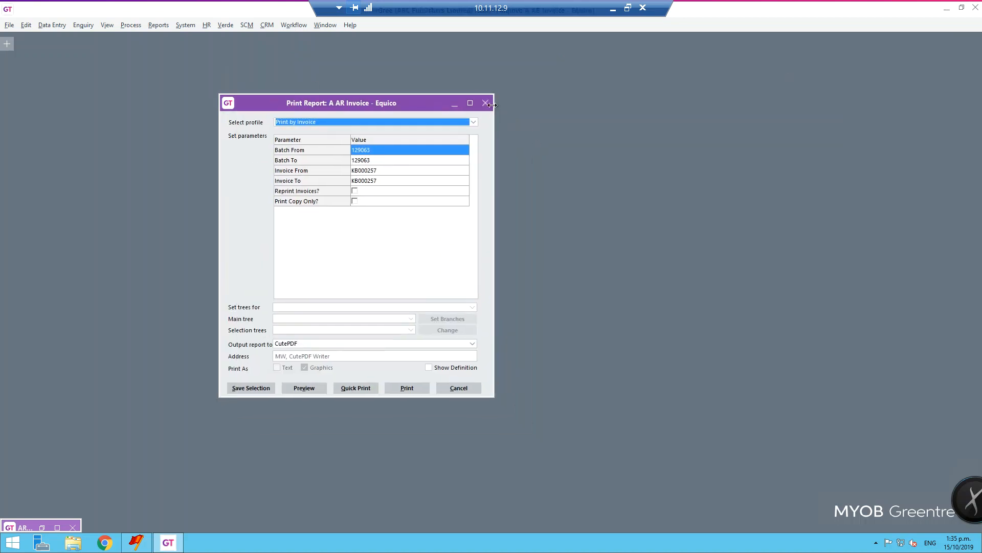
{"action": "left_click", "coordinate": [486, 103]}
Open the AR Invoices - L report from the Accounts Receivable invoice reports.
{"action": "left_click", "coordinate": [159, 27]}
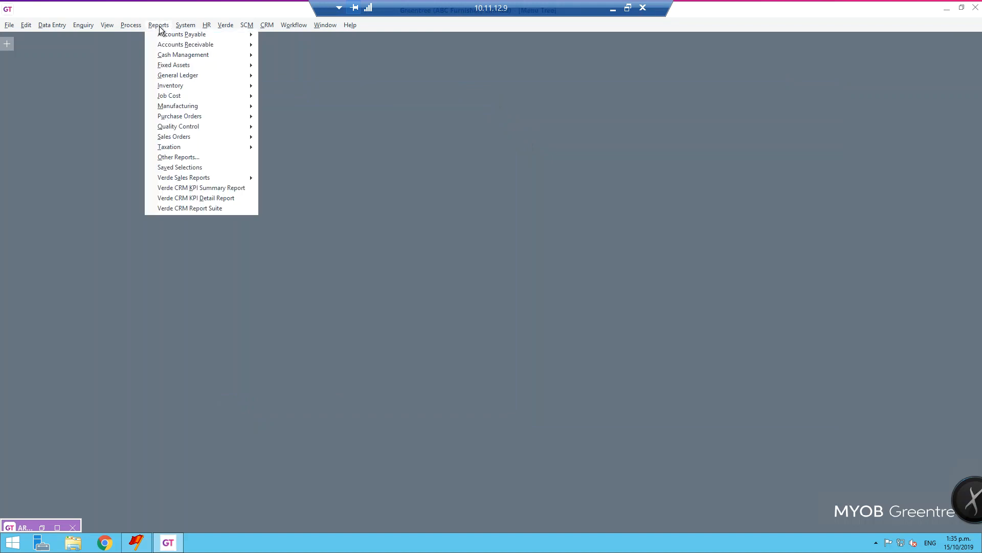
{"action": "mouse_move", "coordinate": [163, 48]}
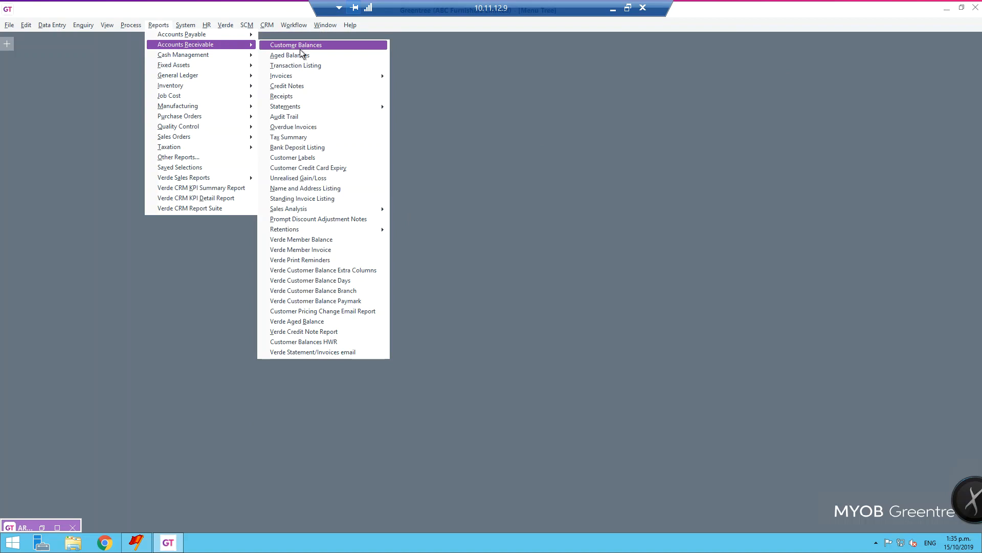
{"action": "mouse_move", "coordinate": [299, 80]}
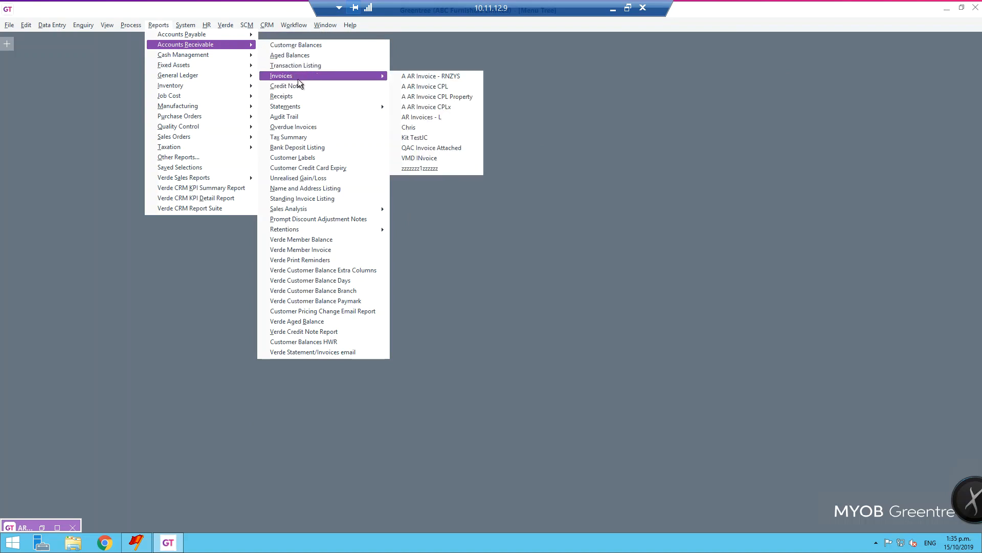
{"action": "left_click", "coordinate": [428, 117]}
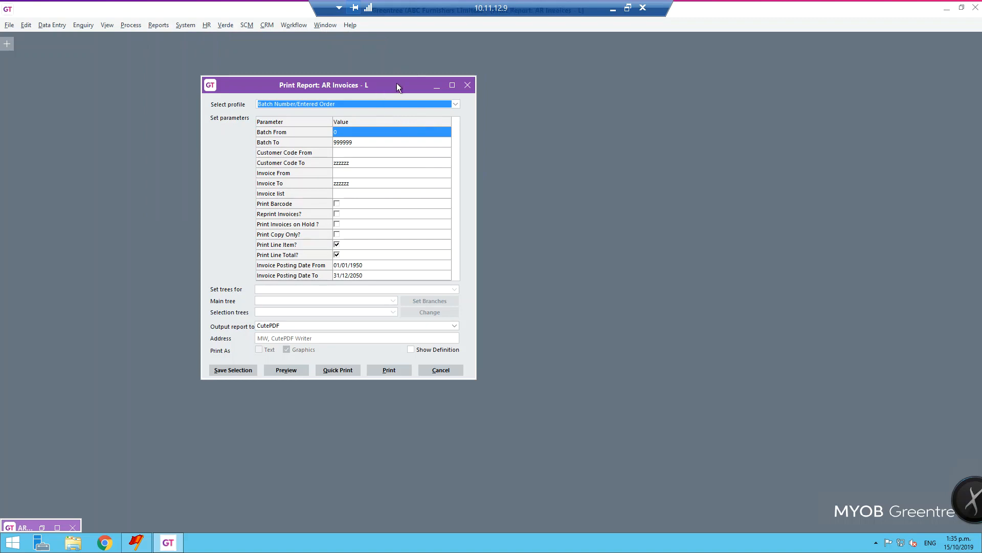
{"action": "left_click_drag", "start_coordinate": [397, 83], "coordinate": [501, 67]}
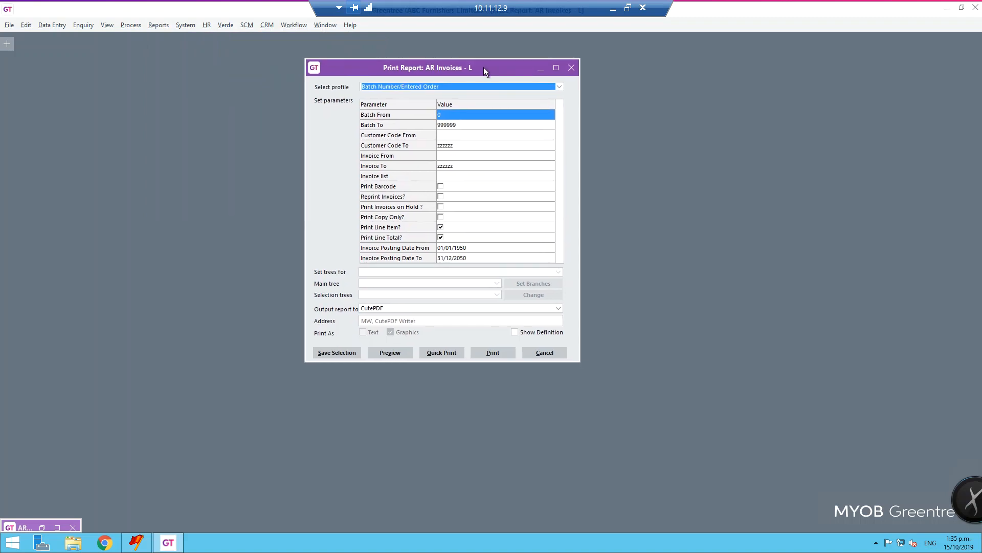
Preview invoices KB000250 to KB000257 with Reprint Invoices enabled and go to the third page.
{"action": "left_click", "coordinate": [451, 157]}
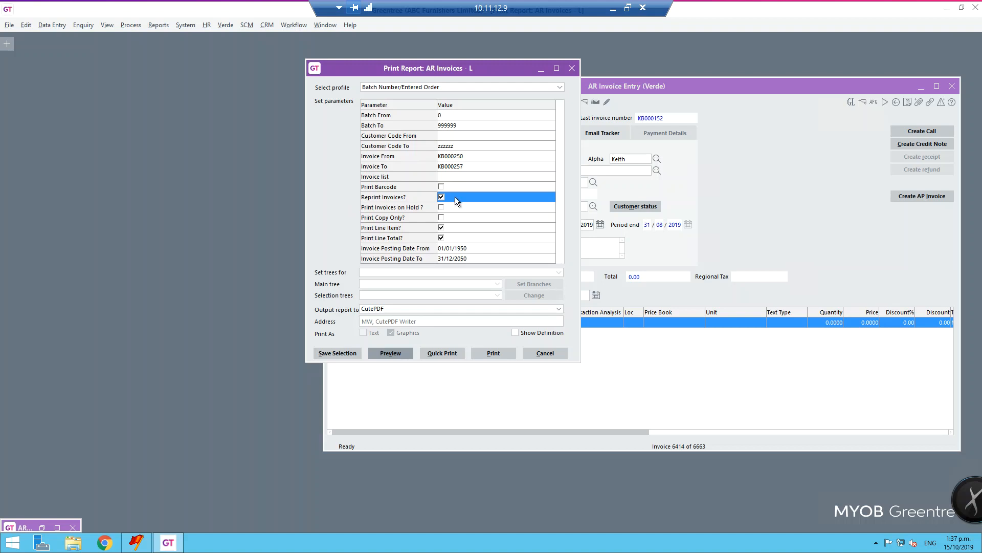
{"action": "left_click", "coordinate": [394, 353]}
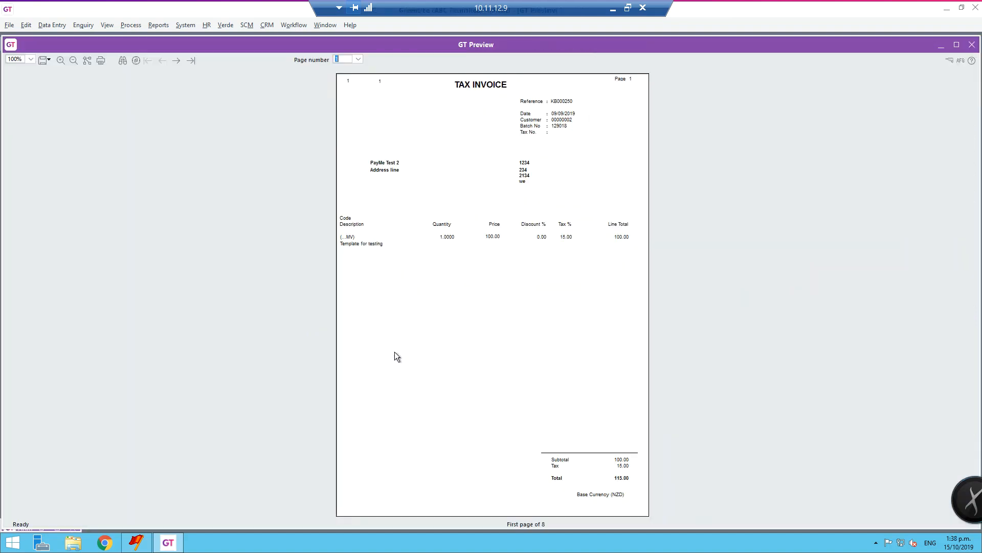
{"action": "left_click", "coordinate": [177, 61]}
{"action": "left_click", "coordinate": [177, 62]}
Zoom the preview to 140%, inspect the source job invoice entry of the previewed invoice and close that entry.
{"action": "left_click", "coordinate": [31, 60]}
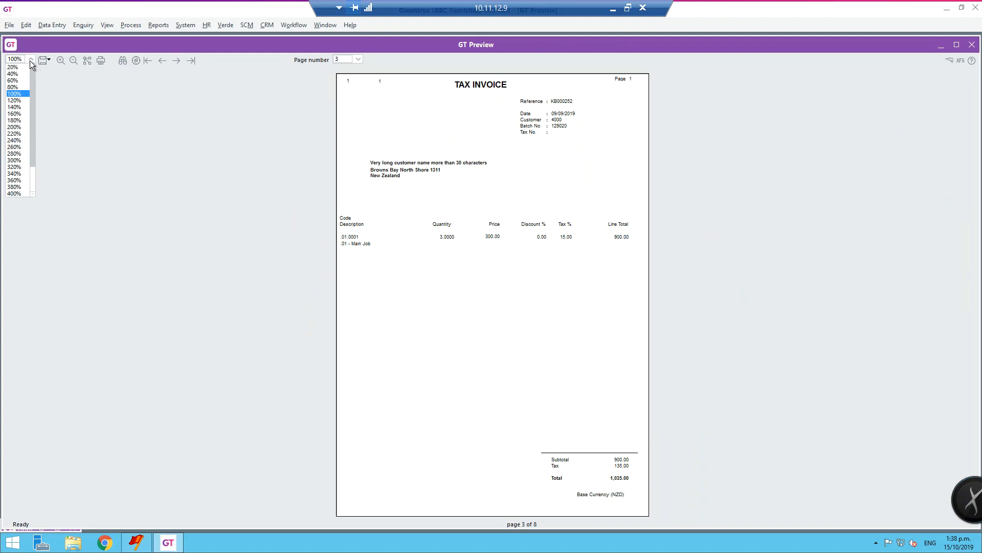
{"action": "left_click", "coordinate": [19, 108]}
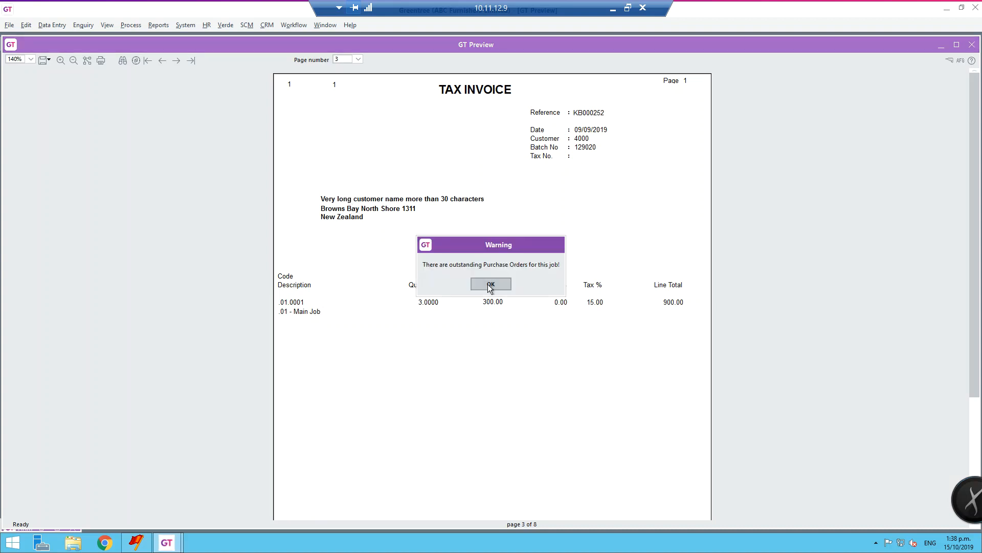
{"action": "left_click", "coordinate": [489, 285]}
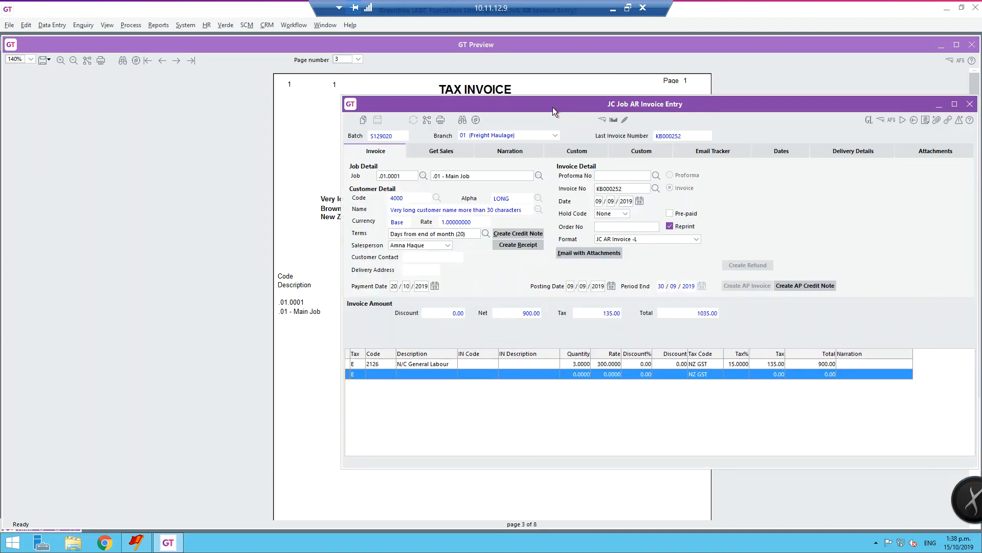
{"action": "left_click_drag", "start_coordinate": [570, 106], "coordinate": [358, 112]}
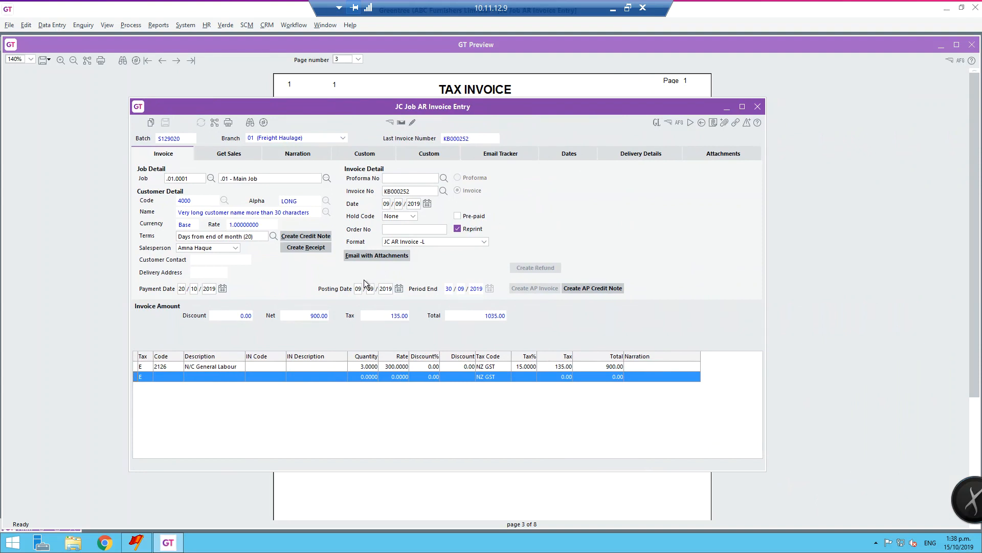
{"action": "left_click", "coordinate": [759, 108]}
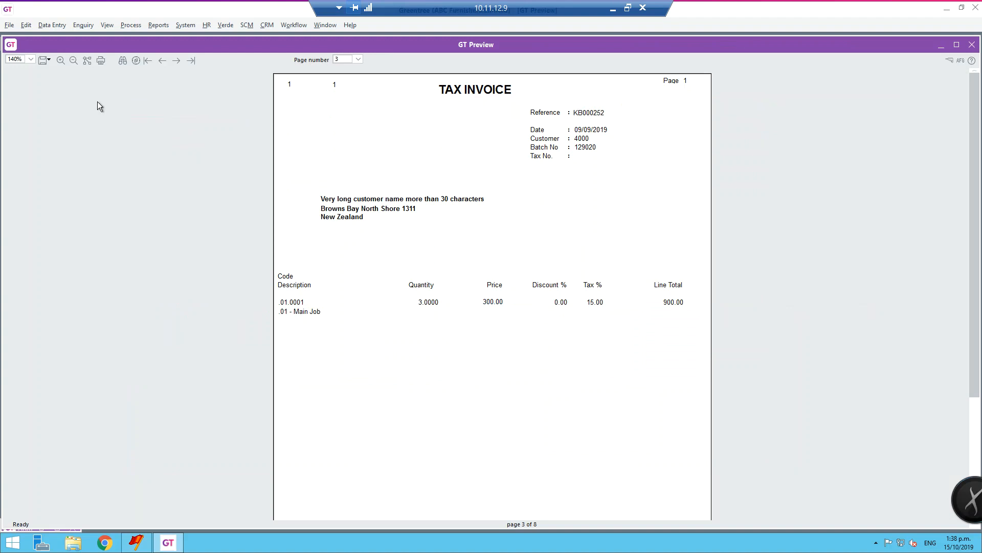
Look at the options for opening the previewed invoices as Excel XML, PDF or text.
{"action": "left_click", "coordinate": [47, 60]}
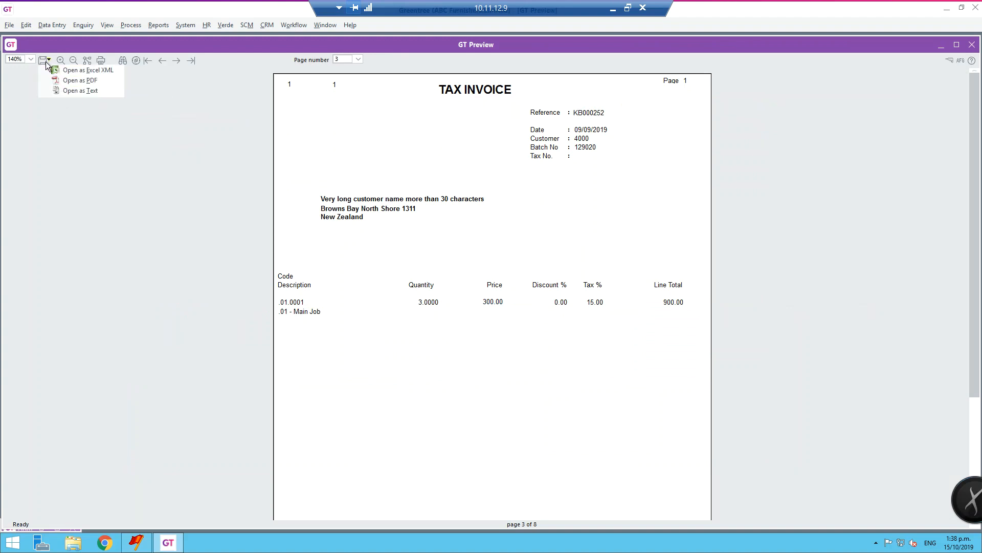
{"action": "left_click", "coordinate": [86, 91]}
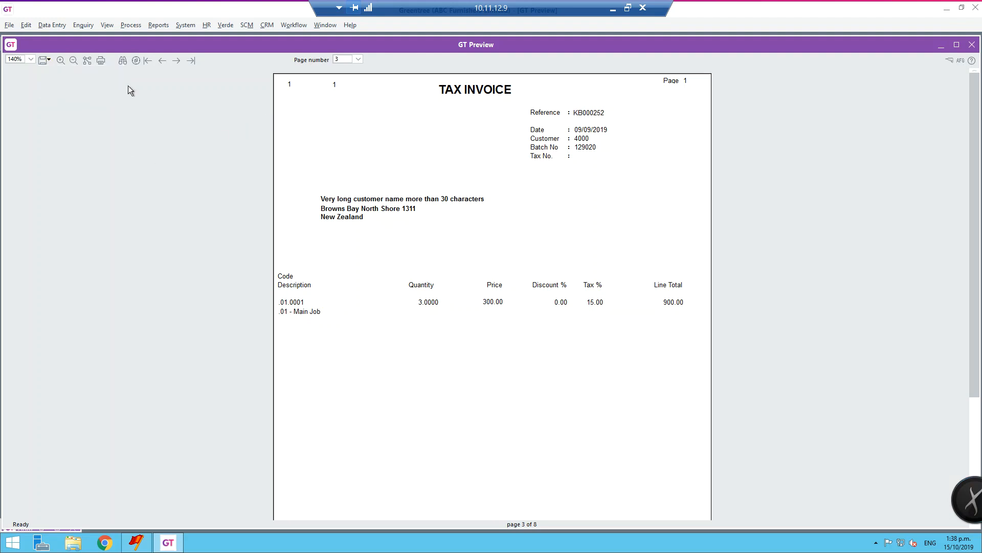
Close the invoice preview and the AR Invoices - L report, and move the AR Invoice Entry window towards the middle of the workspace.
{"action": "left_click", "coordinate": [972, 45]}
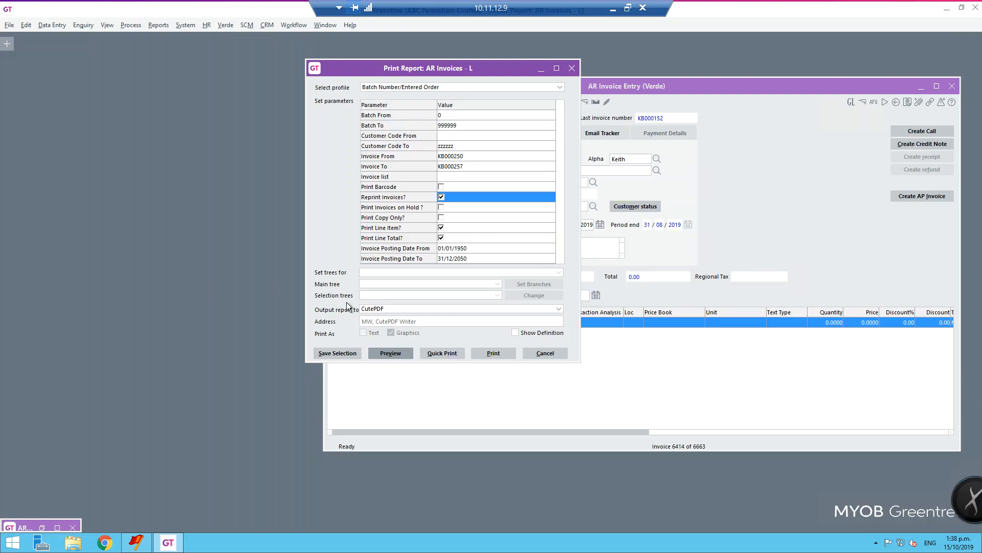
{"action": "left_click", "coordinate": [571, 69]}
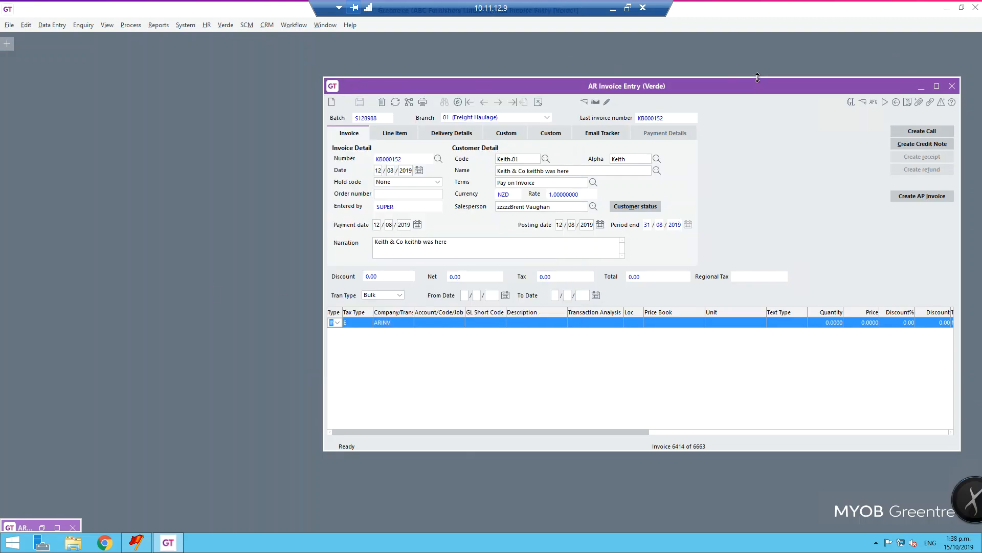
{"action": "left_click_drag", "start_coordinate": [752, 88], "coordinate": [560, 109]}
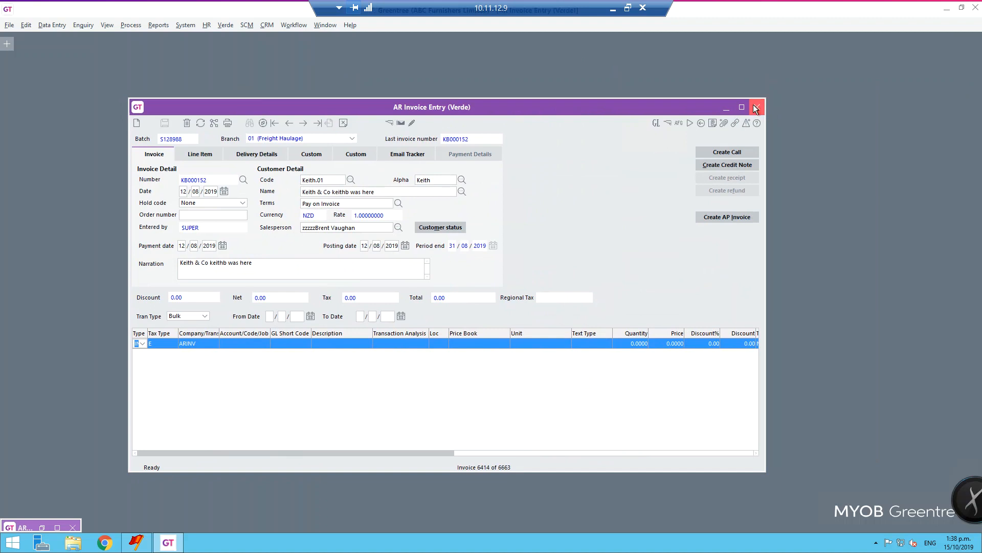
Open the General Ledger Trial Balance report and move its window up above the invoice entry.
{"action": "left_click", "coordinate": [158, 25]}
{"action": "mouse_move", "coordinate": [177, 76]}
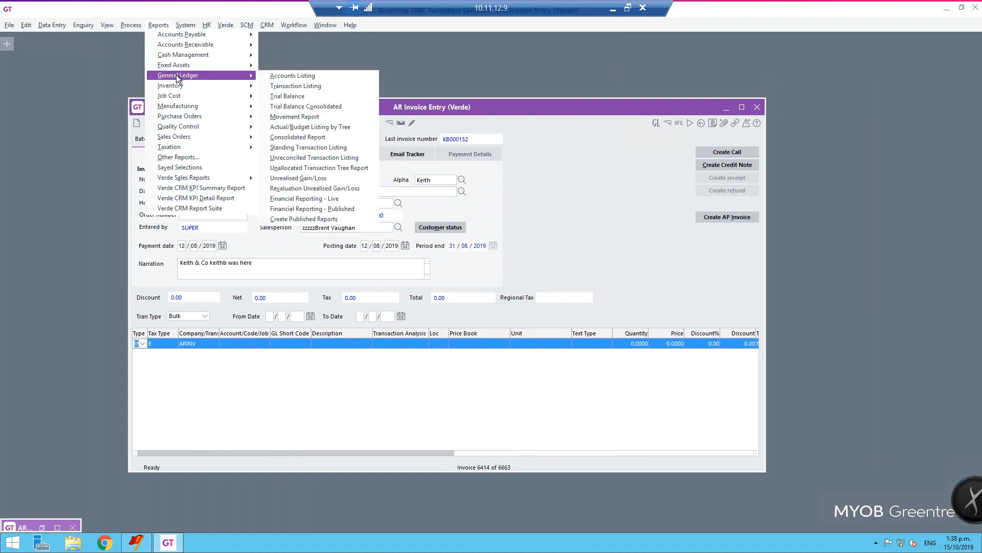
{"action": "left_click", "coordinate": [312, 97]}
{"action": "left_click_drag", "start_coordinate": [324, 118], "coordinate": [463, 50]}
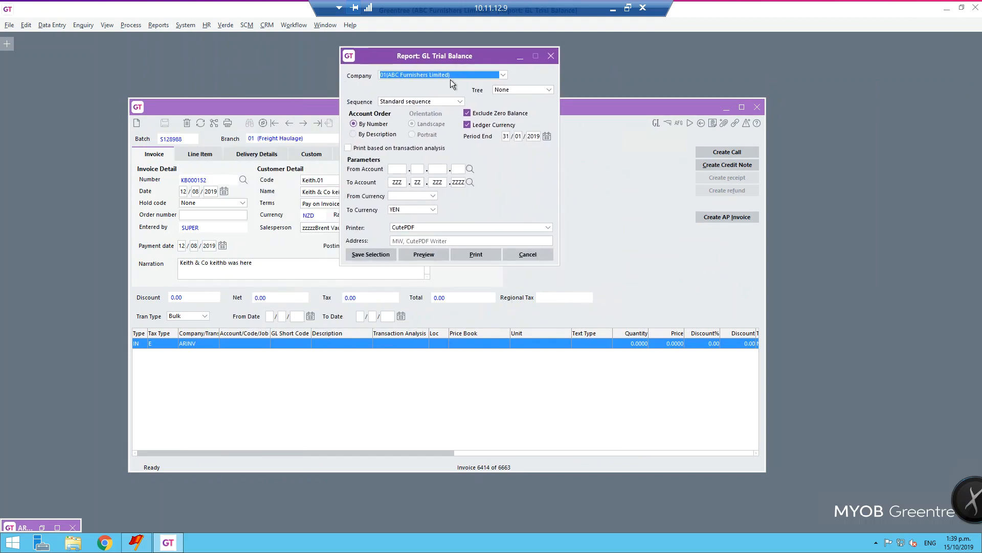
Choose the Profit and Loss tree for the trial balance and highlight its General Expenses branch, leaving it included.
{"action": "left_click", "coordinate": [515, 91]}
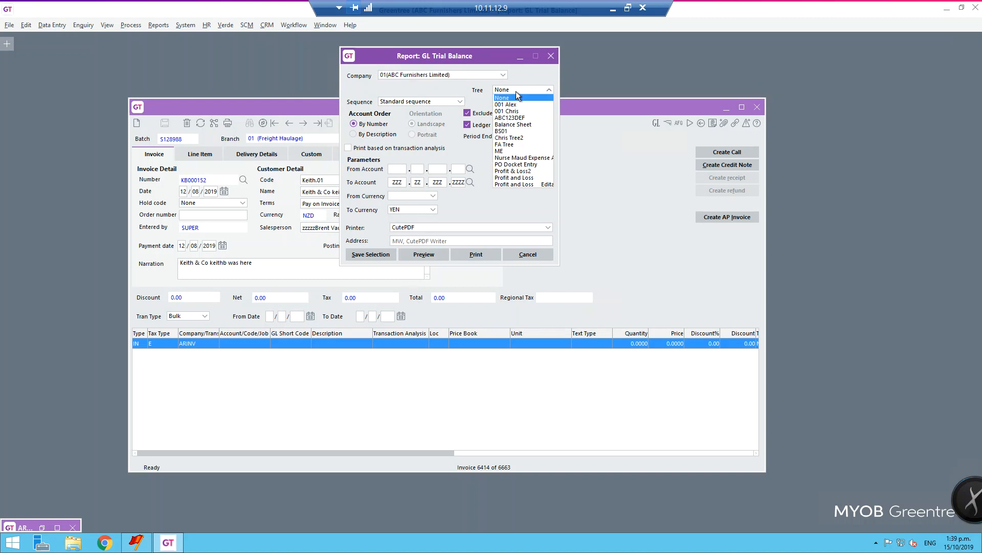
{"action": "left_click", "coordinate": [520, 178]}
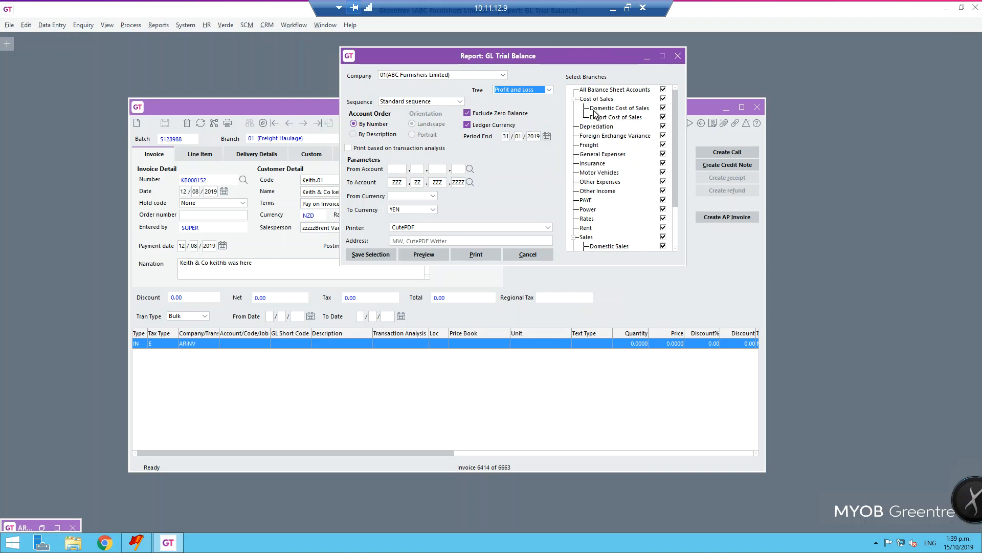
{"action": "mouse_move", "coordinate": [676, 165]}
{"action": "left_mouse_down"}
{"action": "mouse_move", "coordinate": [677, 247]}
{"action": "mouse_move", "coordinate": [672, 157]}
{"action": "left_mouse_up"}
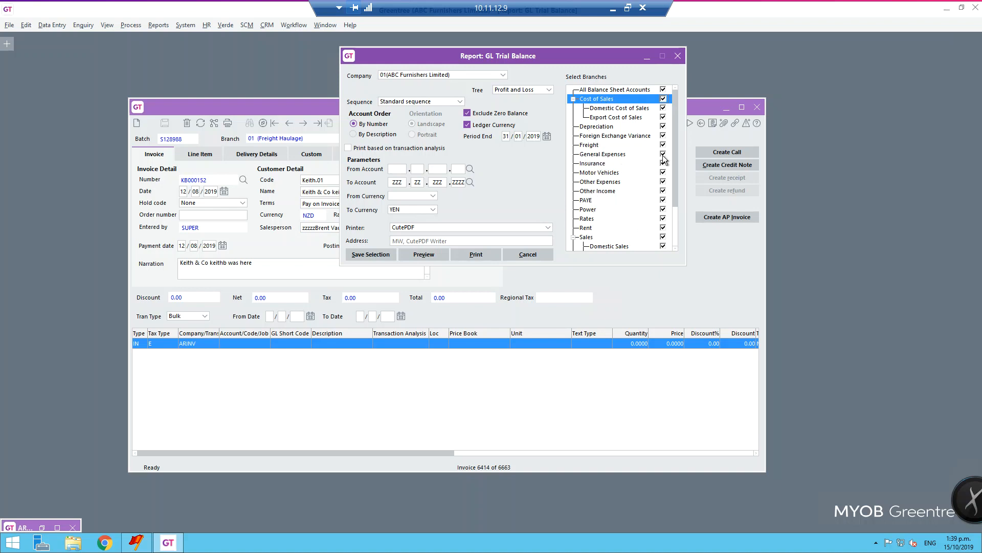
{"action": "left_click", "coordinate": [664, 159]}
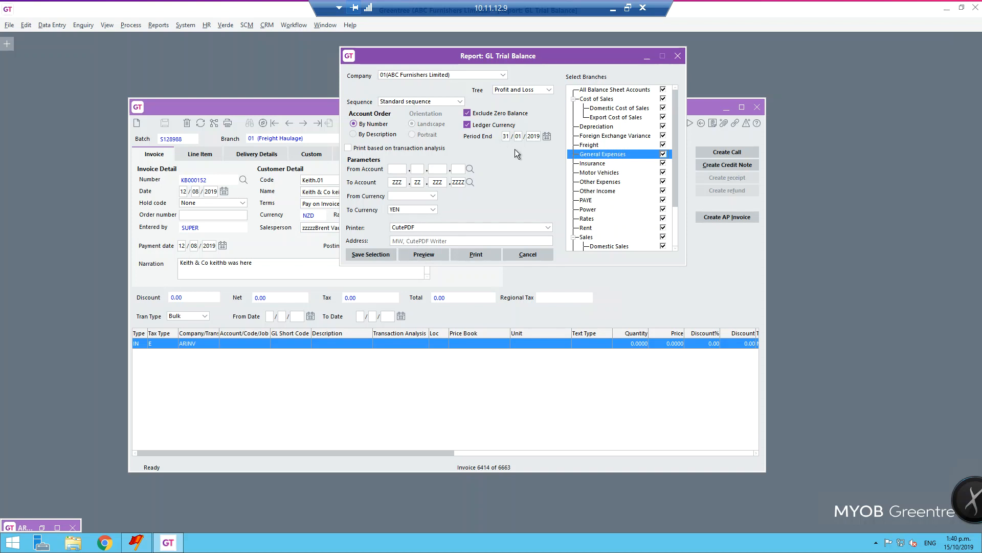
Set the trial balance period end to 30/09/2019 and the account order to By Description.
{"action": "left_click", "coordinate": [546, 137]}
{"action": "left_click", "coordinate": [575, 152]}
{"action": "left_click", "coordinate": [575, 151]}
{"action": "left_click", "coordinate": [576, 152]}
{"action": "left_click", "coordinate": [575, 152]}
{"action": "left_click", "coordinate": [575, 152]}
{"action": "left_click", "coordinate": [575, 152]}
{"action": "left_click", "coordinate": [575, 151]}
{"action": "left_click", "coordinate": [575, 152]}
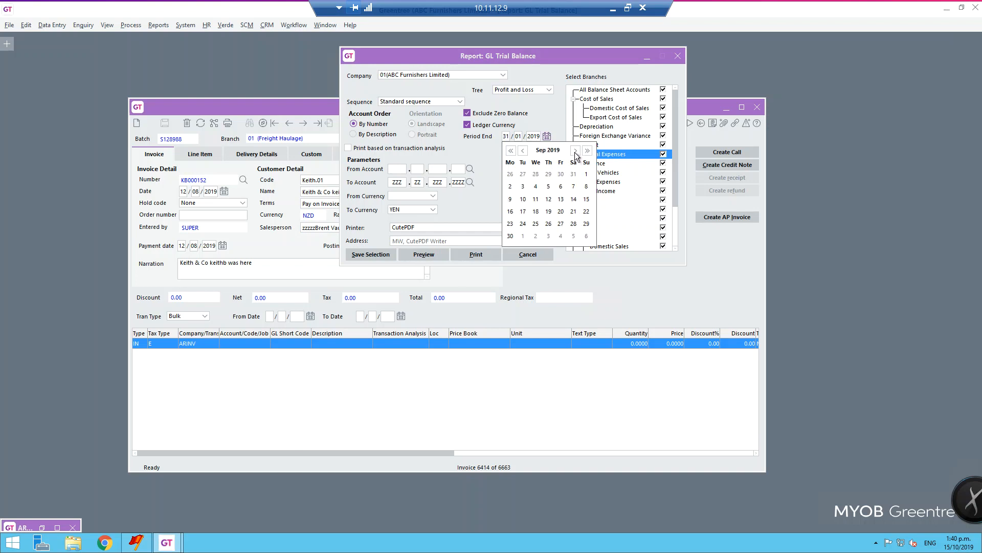
{"action": "left_click", "coordinate": [509, 237]}
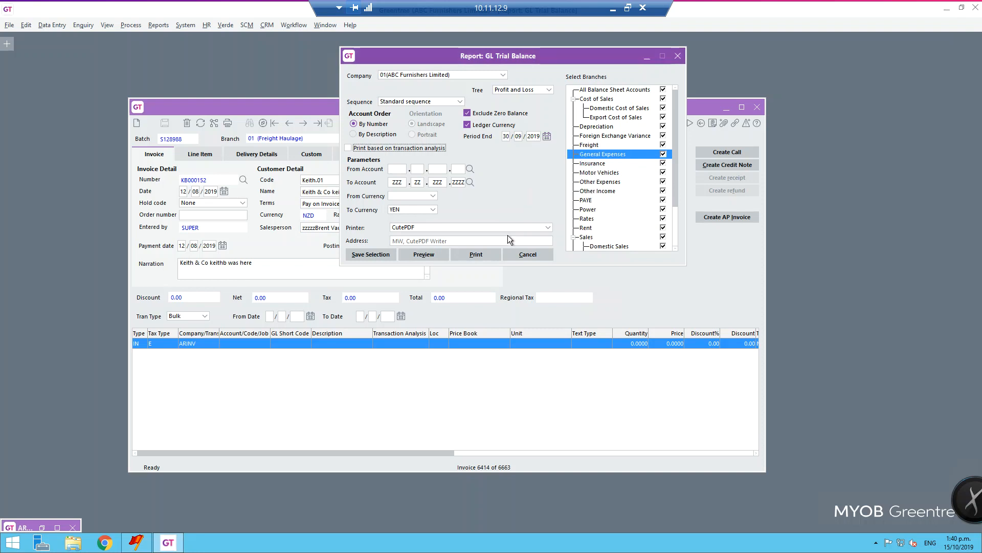
{"action": "left_click", "coordinate": [353, 134]}
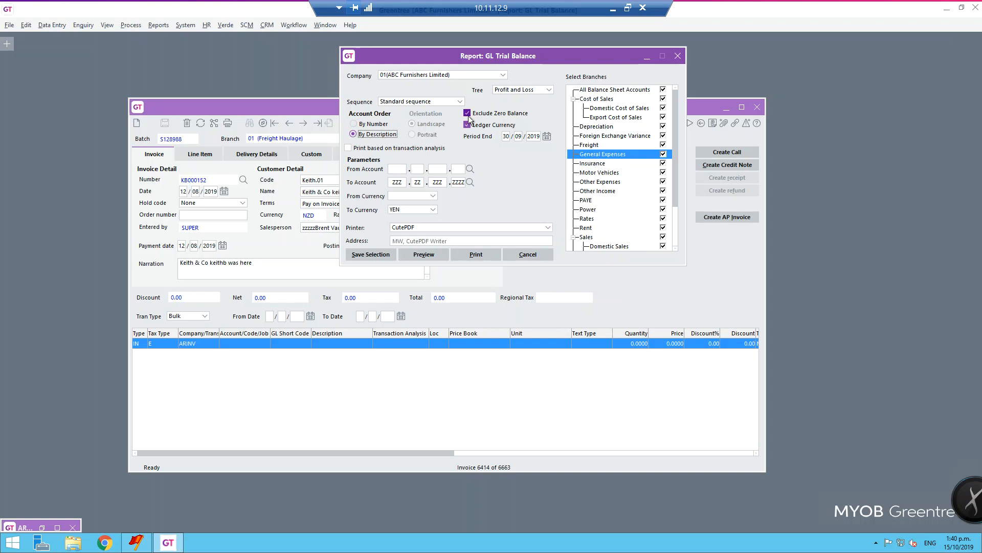
Preview the trial balance, inspect the Assembly Stock account from its report line and close the account.
{"action": "left_click", "coordinate": [425, 259]}
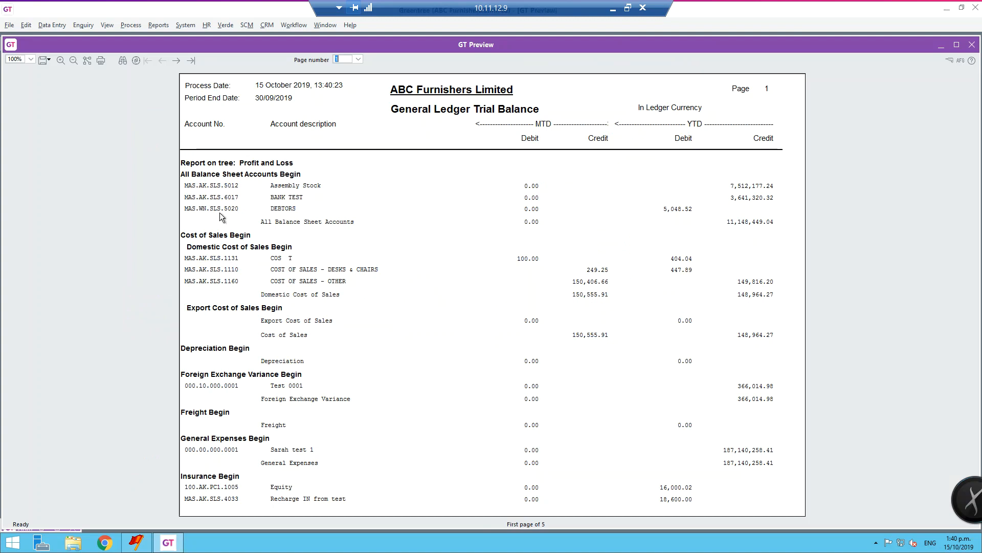
{"action": "double_click", "coordinate": [212, 186]}
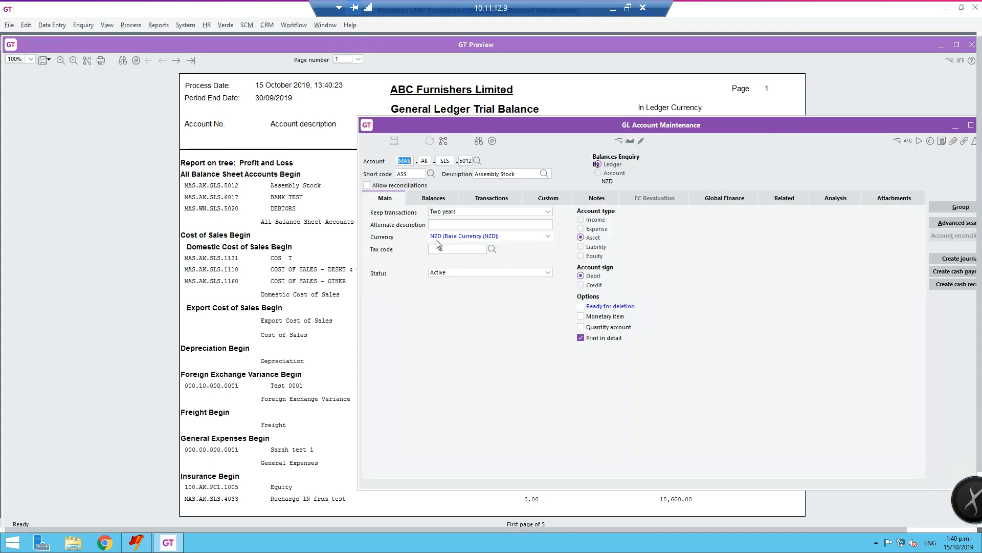
{"action": "left_click_drag", "start_coordinate": [685, 125], "coordinate": [409, 152]}
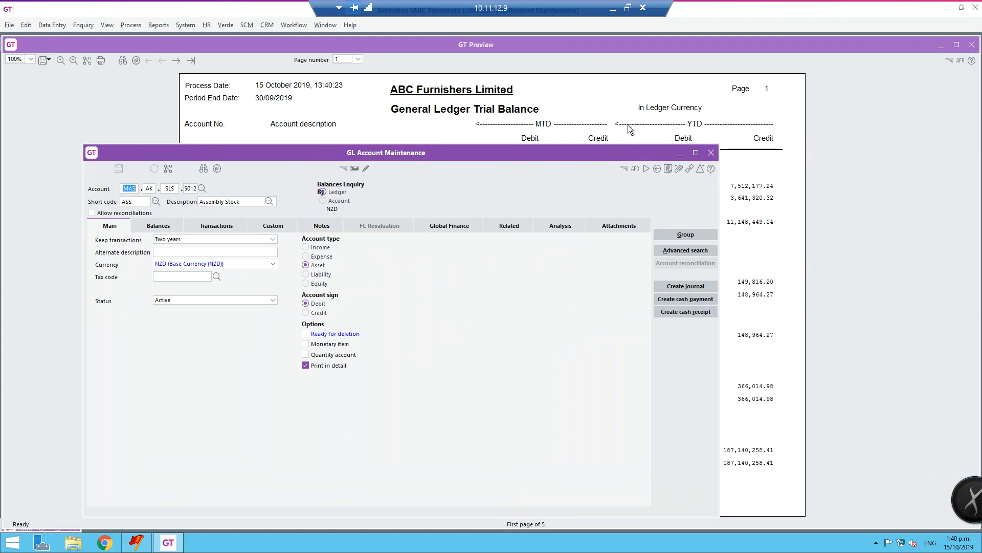
{"action": "left_click", "coordinate": [711, 152]}
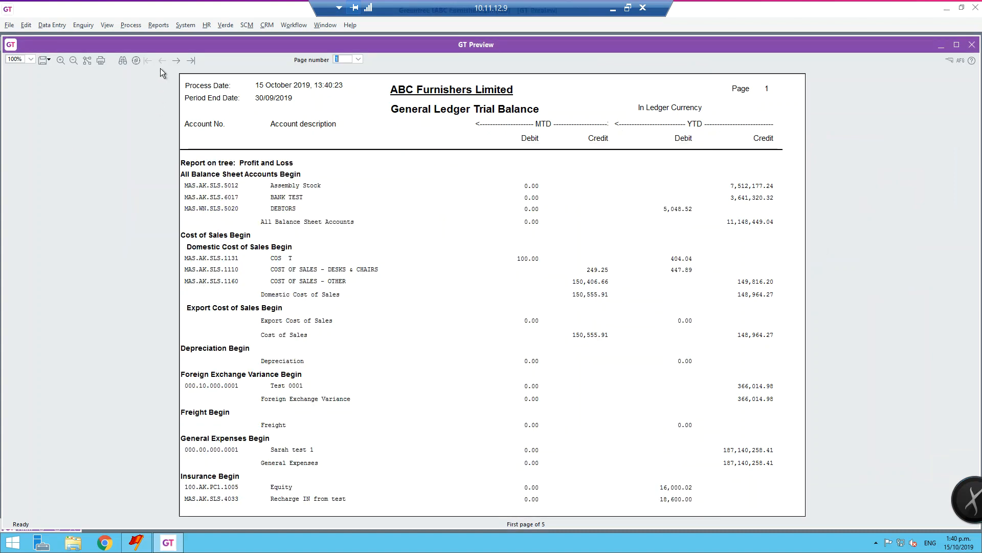
Search the previewed trial balance for SALES and go through all the matches to the end of the report.
{"action": "left_click", "coordinate": [123, 61]}
{"action": "type", "text": "SALES"}
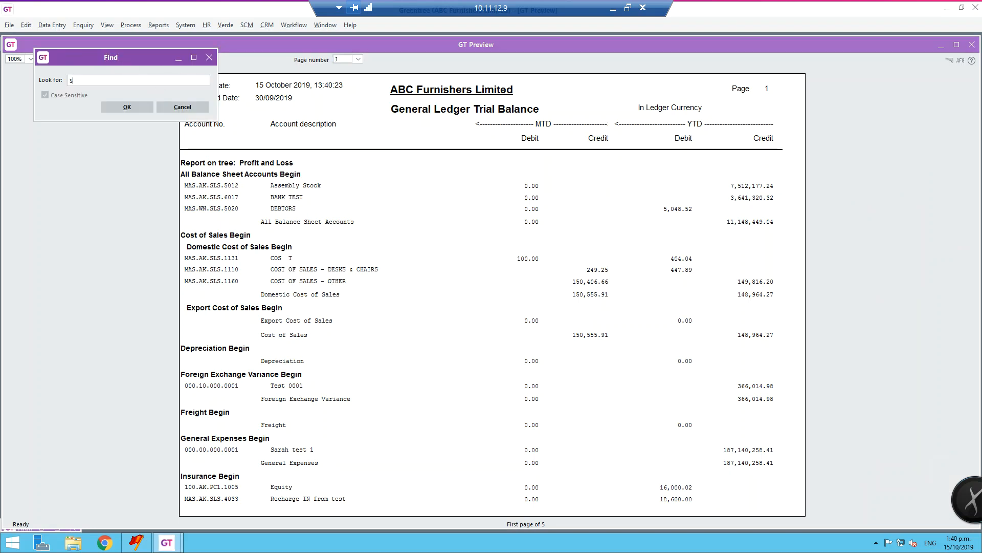
{"action": "left_click", "coordinate": [137, 109]}
{"action": "left_click", "coordinate": [136, 109]}
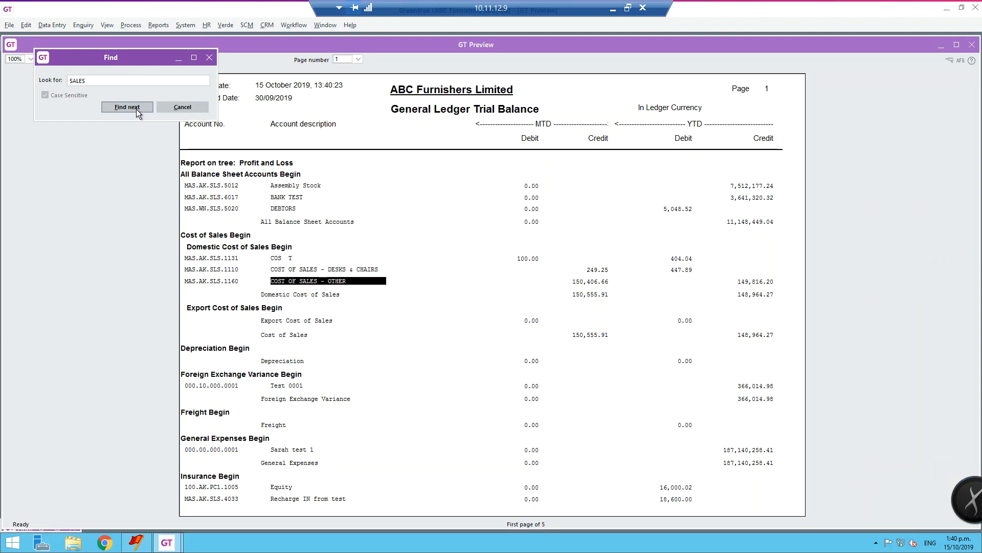
{"action": "left_click", "coordinate": [136, 109]}
{"action": "left_click", "coordinate": [136, 109]}
{"action": "left_click", "coordinate": [136, 109]}
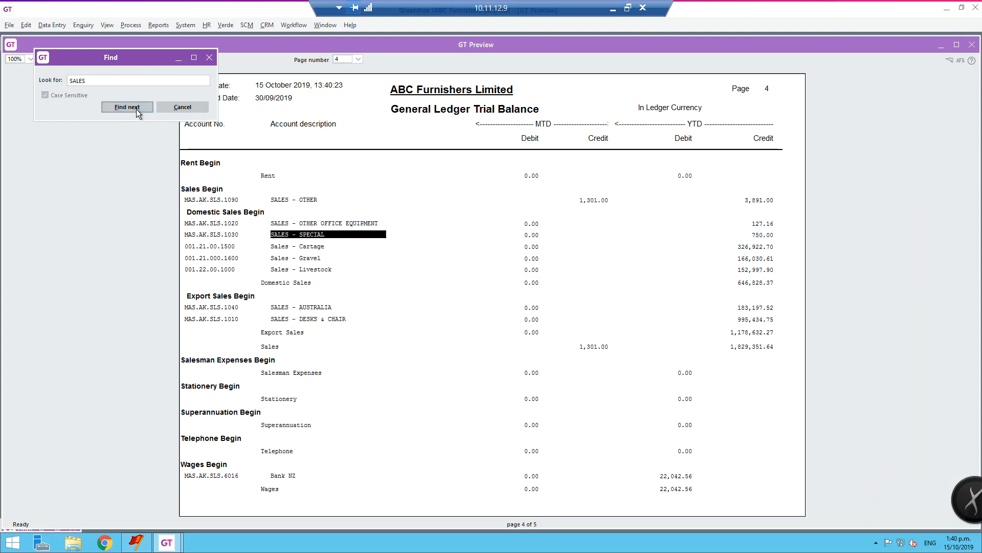
{"action": "left_click", "coordinate": [137, 109]}
{"action": "left_click", "coordinate": [136, 109]}
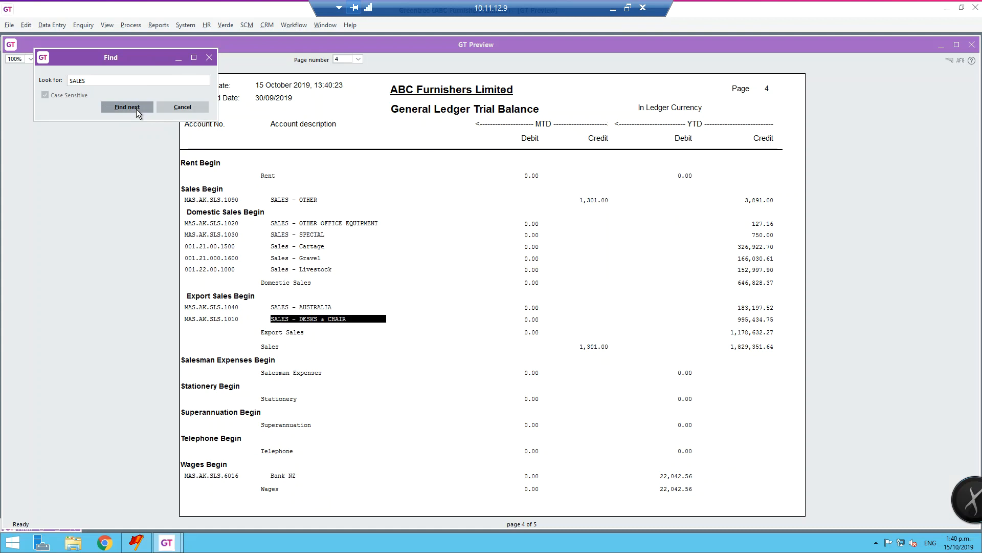
{"action": "left_click", "coordinate": [136, 108]}
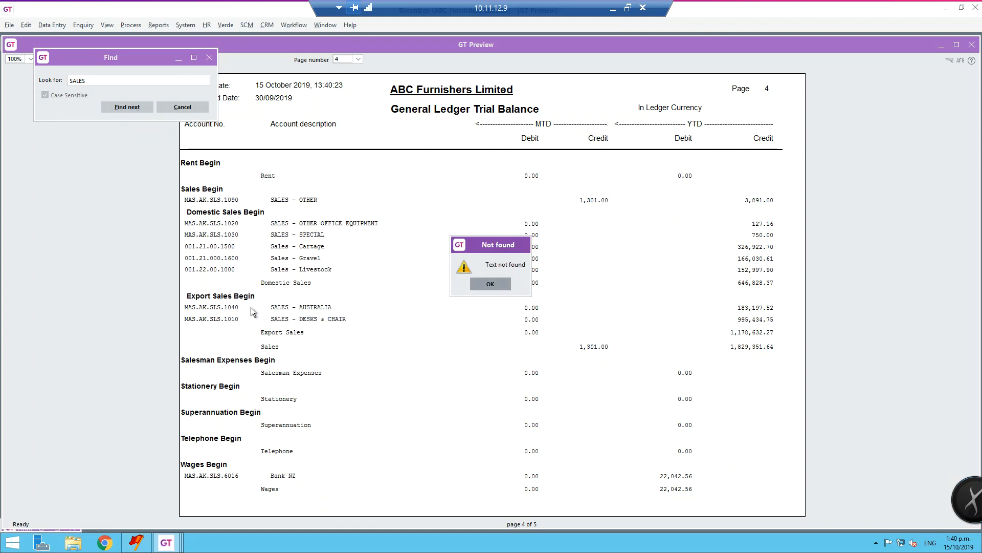
{"action": "left_click", "coordinate": [499, 284]}
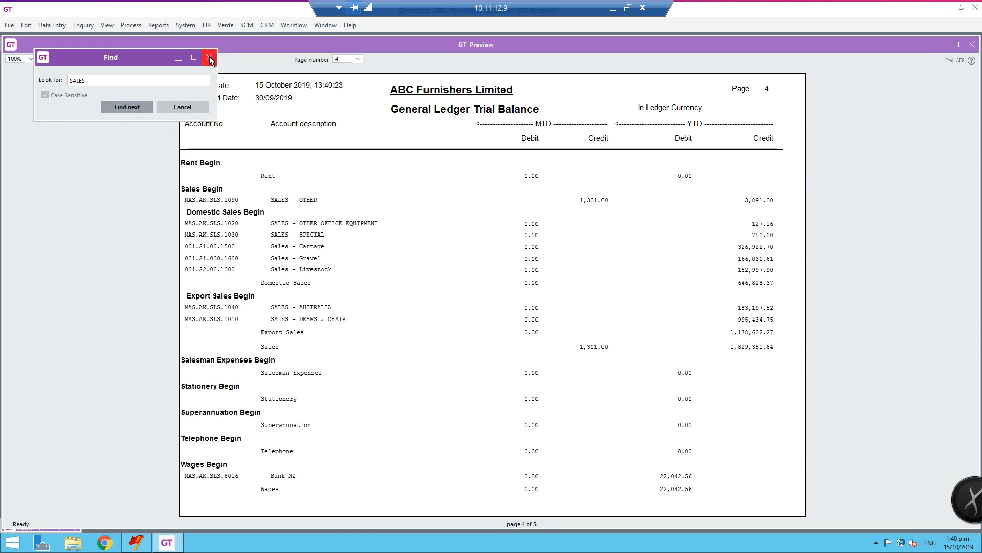